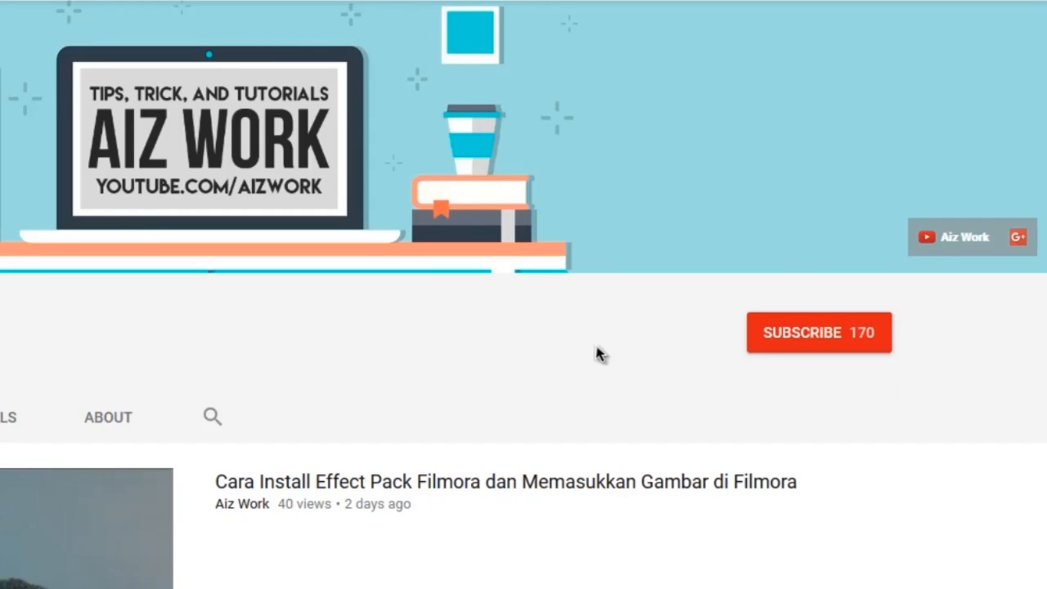
# Step: Subscribe to the Aiz Work channel and turn on its notifications
pyautogui.click(784, 337)
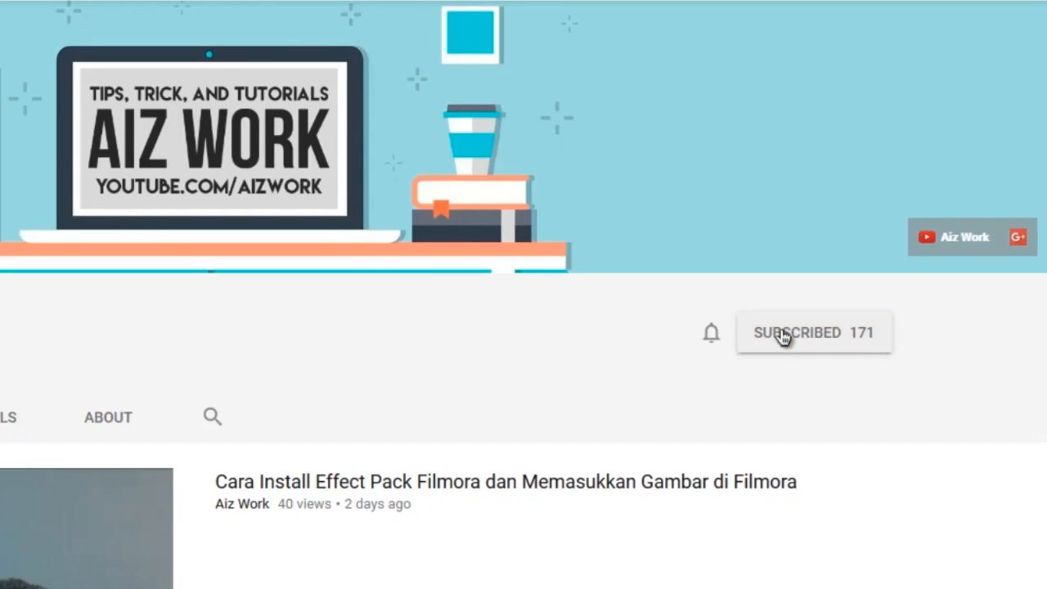
pyautogui.click(711, 342)
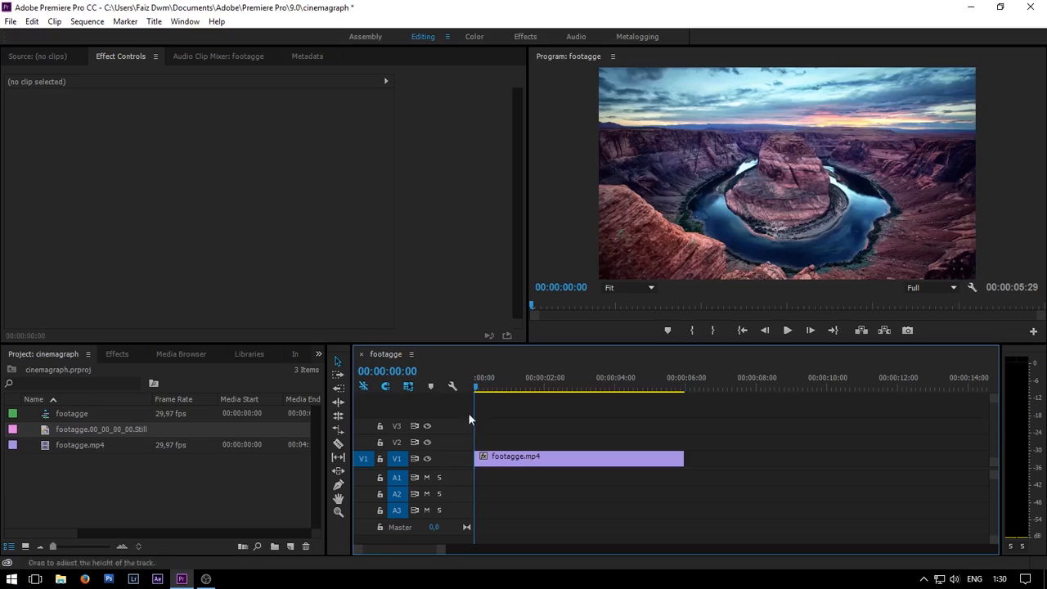
# Step: Export the first frame of the footagge sequence as a JPEG still named cinemagraph
pyautogui.moveTo(478, 393); pyautogui.dragTo(565, 394)
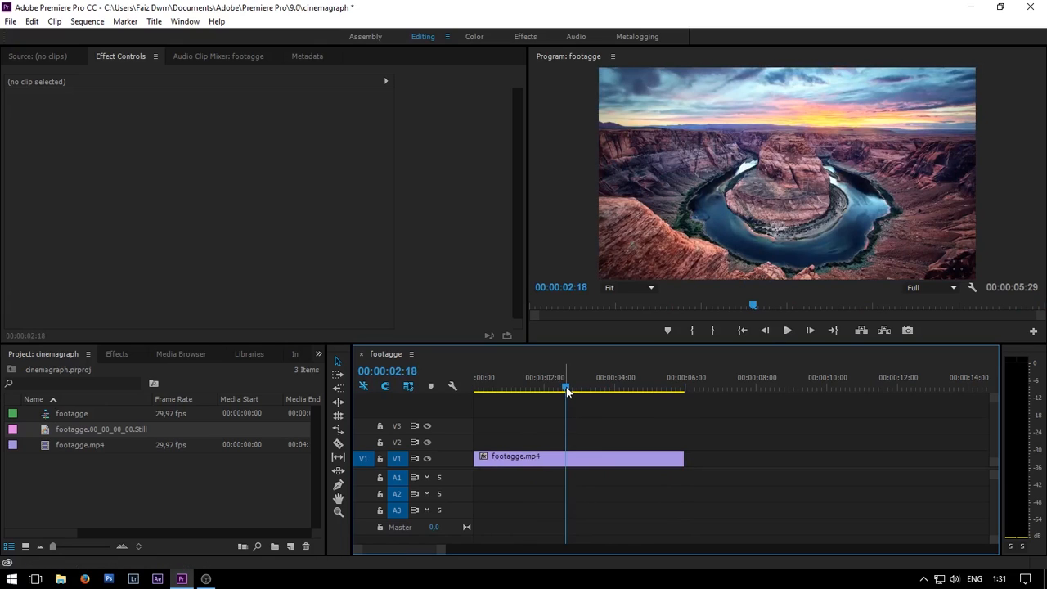
pyautogui.moveTo(566, 390); pyautogui.dragTo(467, 398)
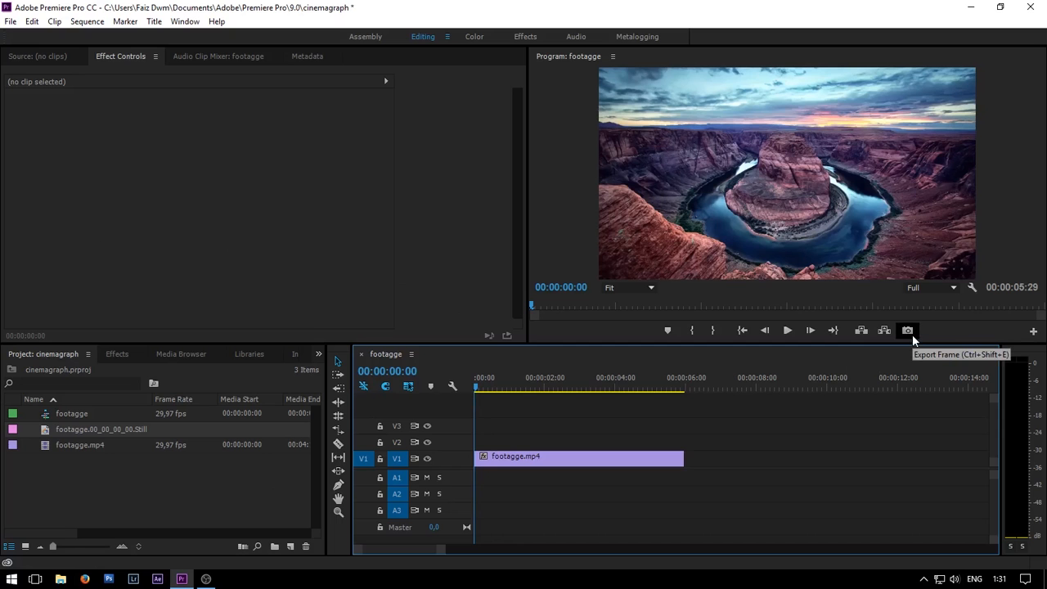
pyautogui.click(910, 332)
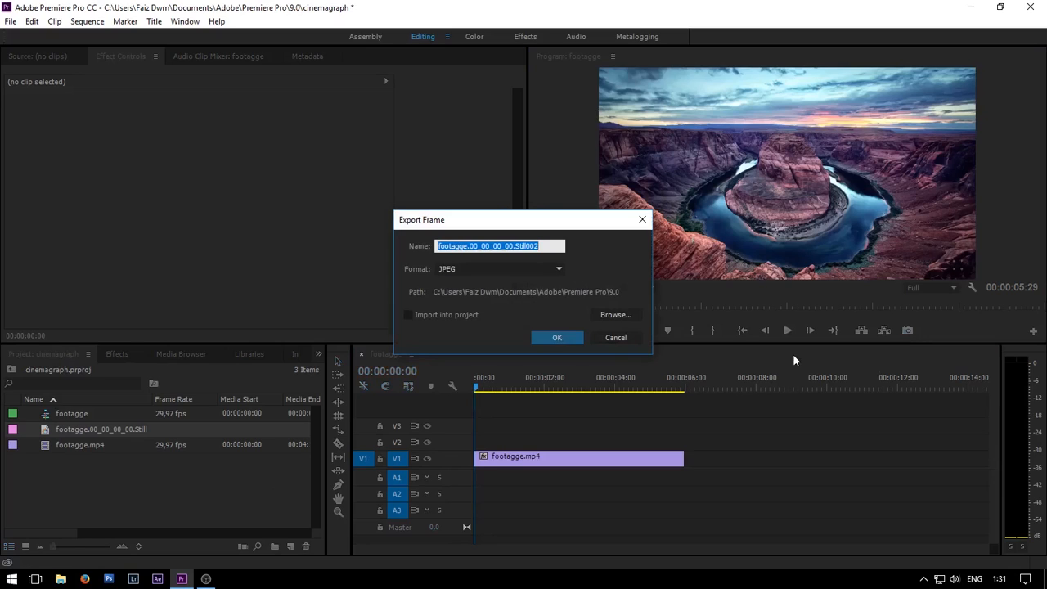
pyautogui.write('cinemagraph')
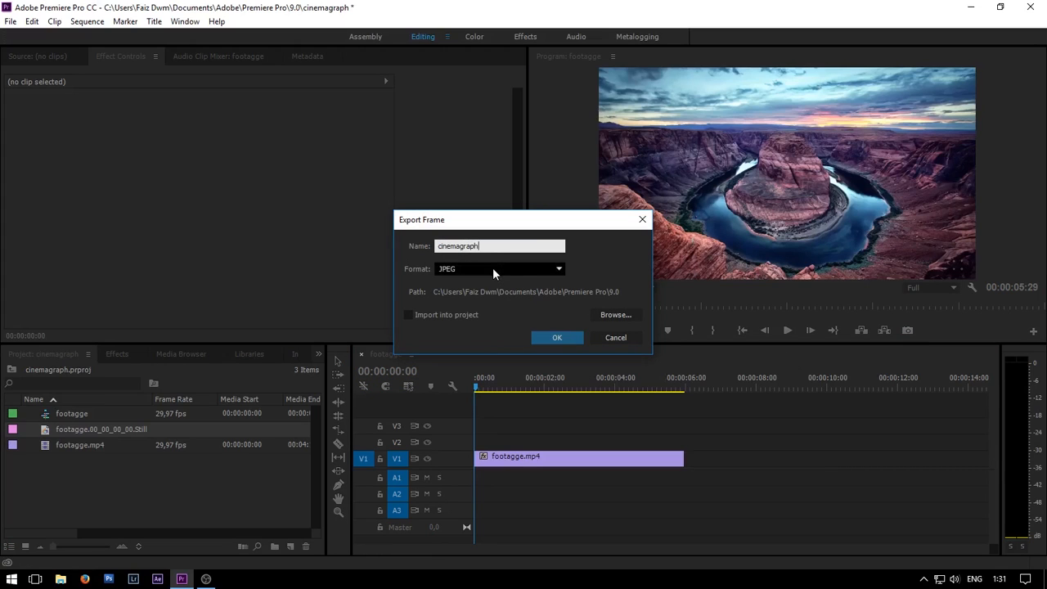
pyautogui.click(557, 338)
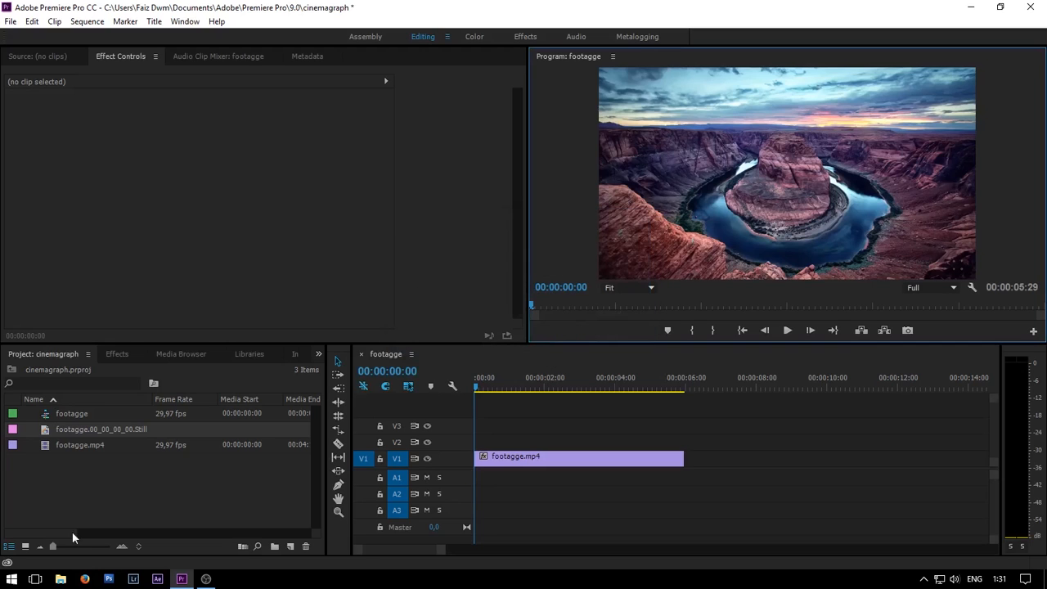
# Step: Import the exported cinemagraph JPG from Documents > Adobe > Premiere Pro > 9.0 into the project
pyautogui.click(60, 579)
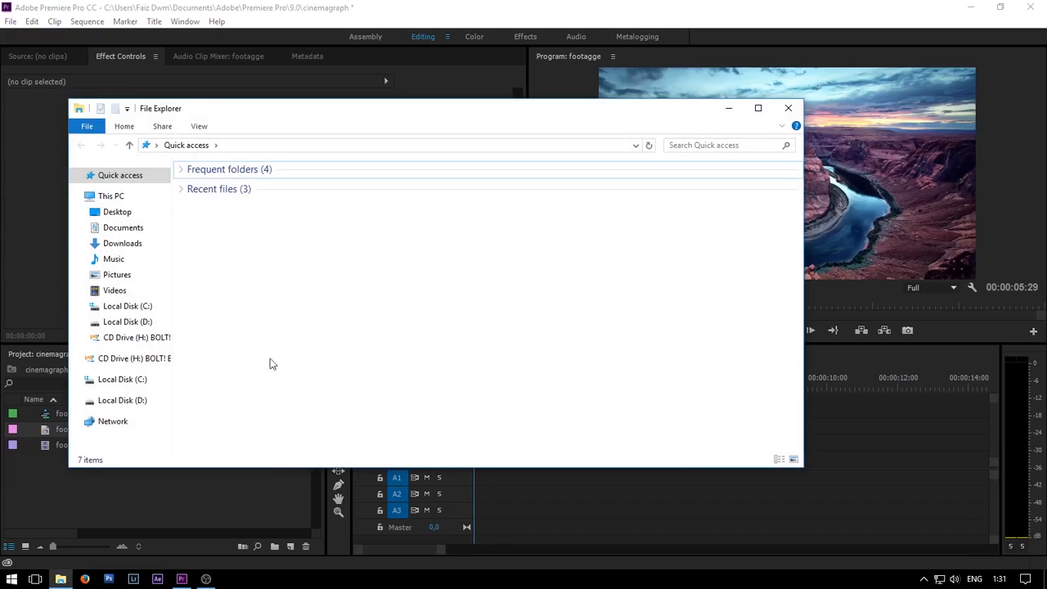
pyautogui.click(127, 227)
pyautogui.doubleClick(238, 184)
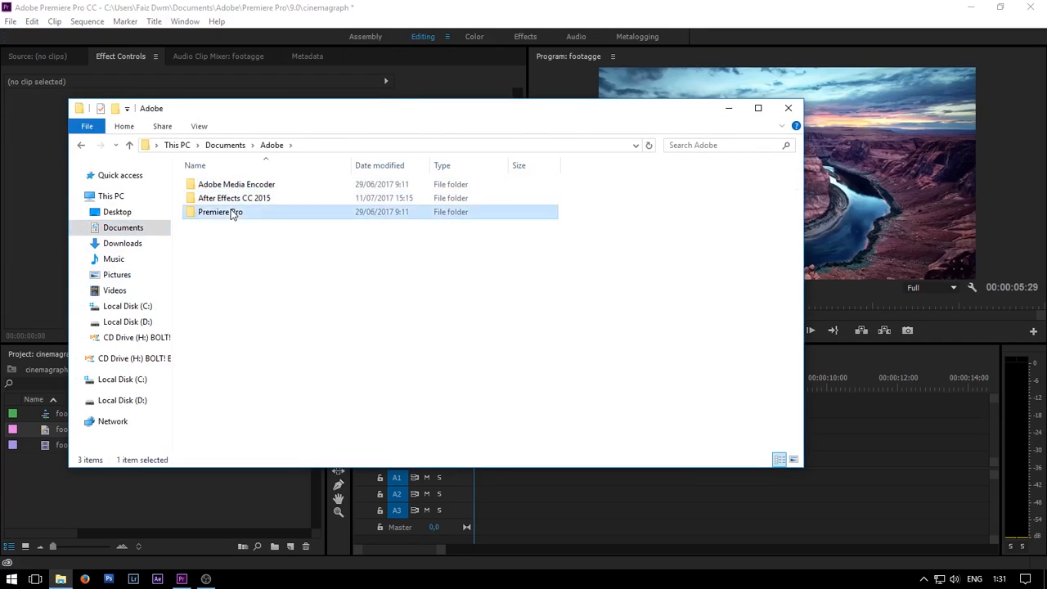
pyautogui.doubleClick(219, 212)
pyautogui.doubleClick(237, 184)
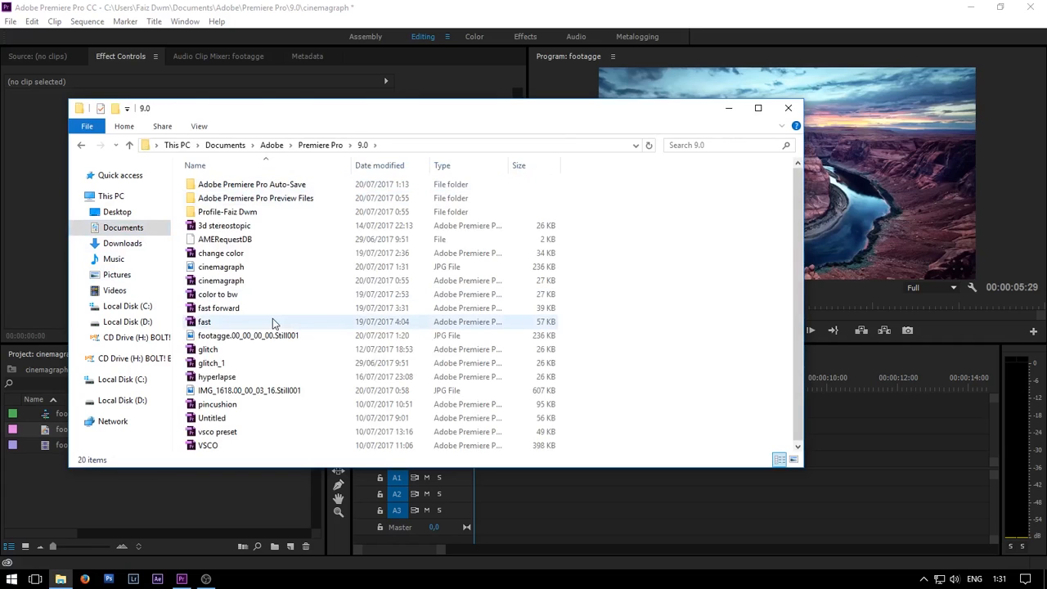
pyautogui.moveTo(237, 268); pyautogui.dragTo(89, 488)
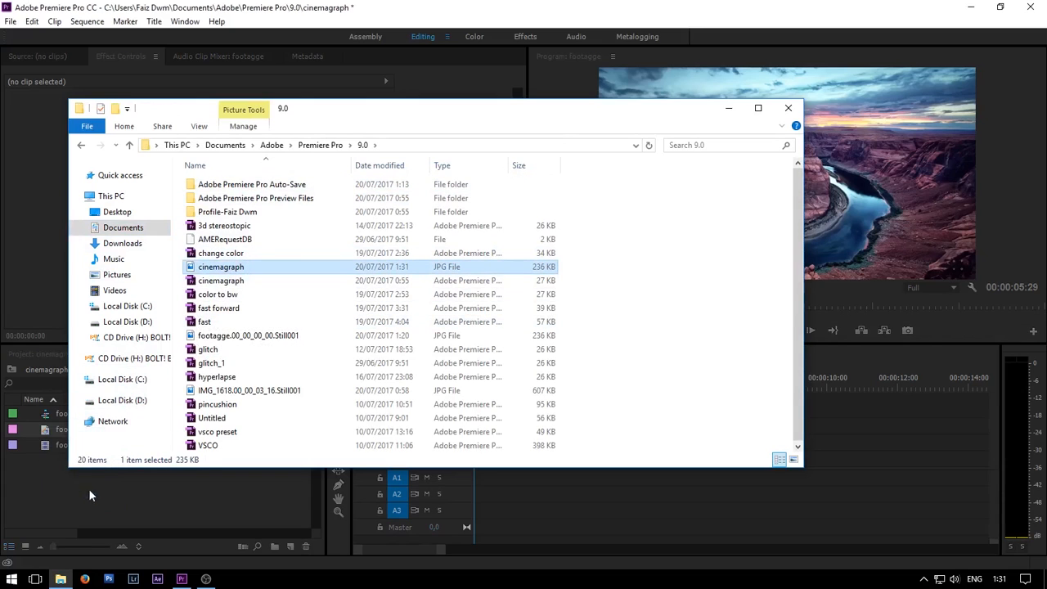
pyautogui.click(150, 500)
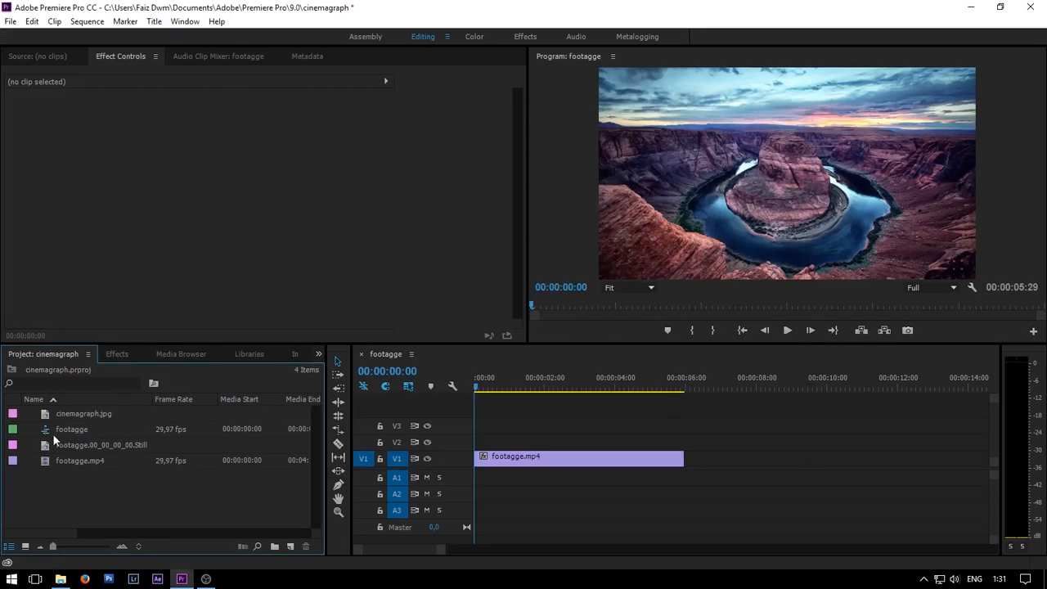
# Step: Place cinemagraph.jpg on track V2 at the sequence start and extend it to the end of the footagge.mp4 clip
pyautogui.moveTo(65, 415); pyautogui.dragTo(478, 441)
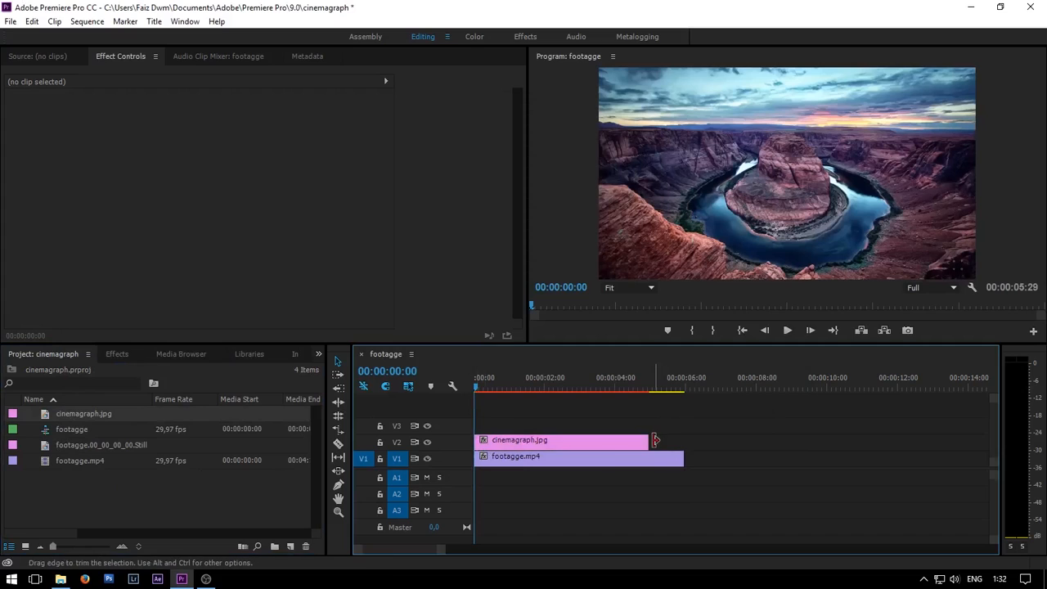
pyautogui.moveTo(649, 441); pyautogui.dragTo(684, 441)
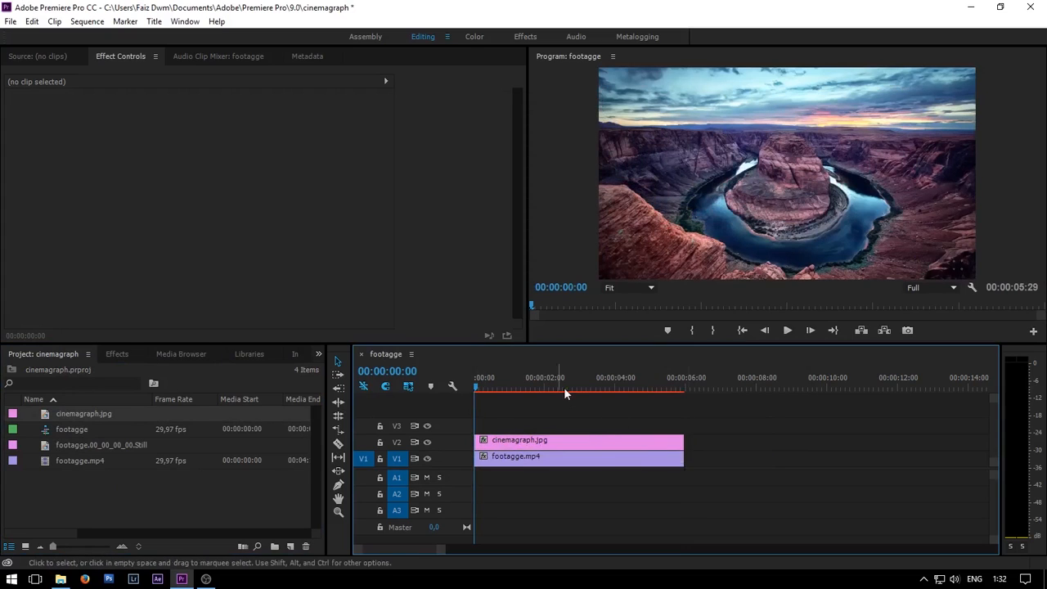
# Step: Compare the still with the moving footage by scrubbing the sequence with track V2 shown and temporarily hidden
pyautogui.moveTo(476, 386); pyautogui.dragTo(496, 408)
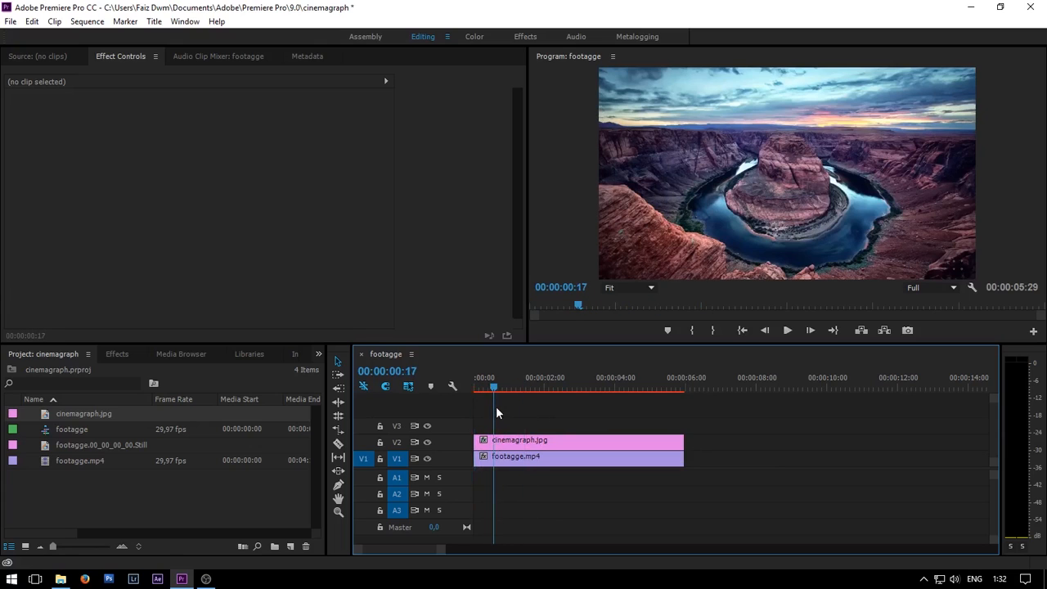
pyautogui.click(427, 442)
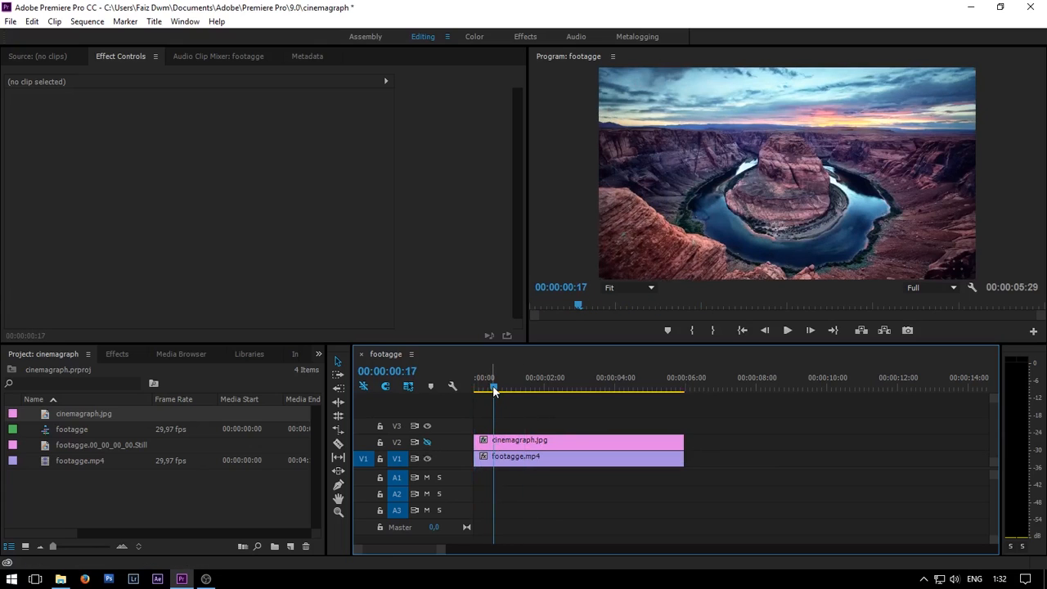
pyautogui.moveTo(494, 389); pyautogui.dragTo(469, 393)
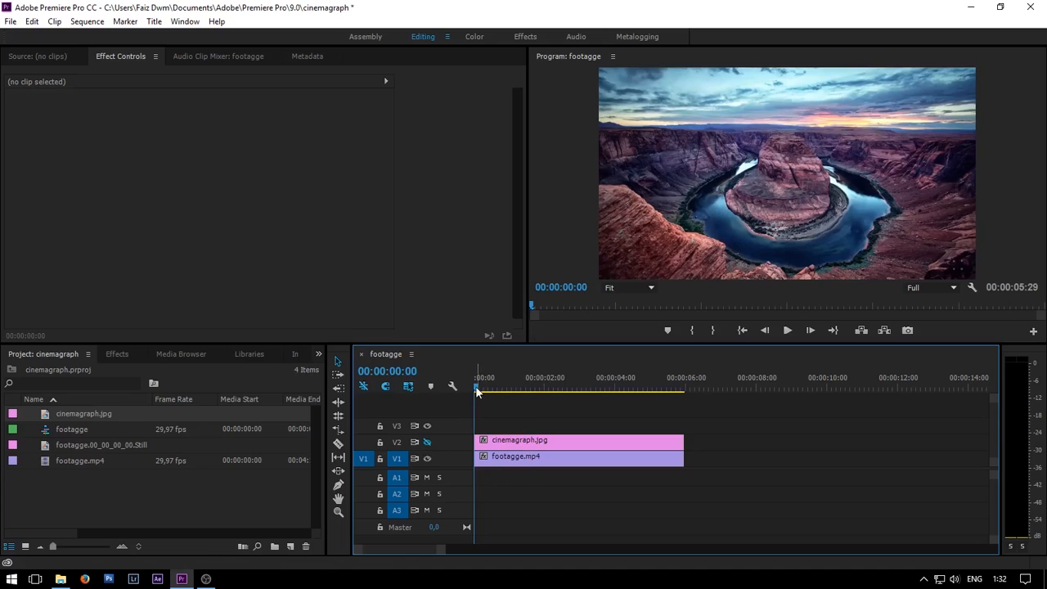
pyautogui.moveTo(479, 389)
pyautogui.mouseDown()
pyautogui.moveTo(591, 394)
pyautogui.moveTo(468, 395)
pyautogui.mouseUp()
pyautogui.click(427, 442)
# Step: Add a free-draw bezier opacity mask to the cinemagraph.jpg clip, tracing the horizon from the frame's left edge past its right edge
pyautogui.click(496, 442)
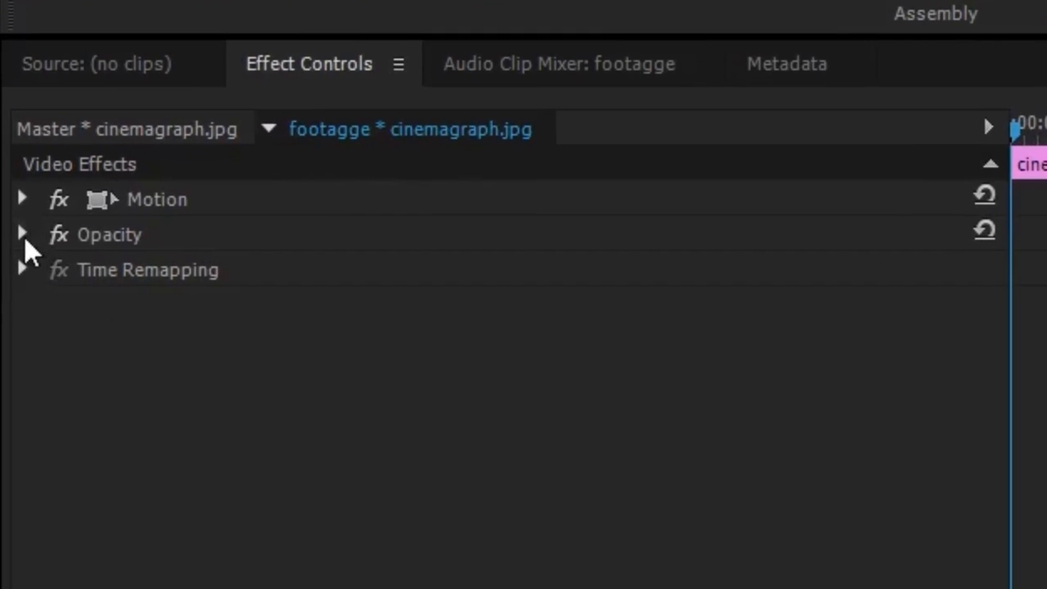
pyautogui.click(23, 235)
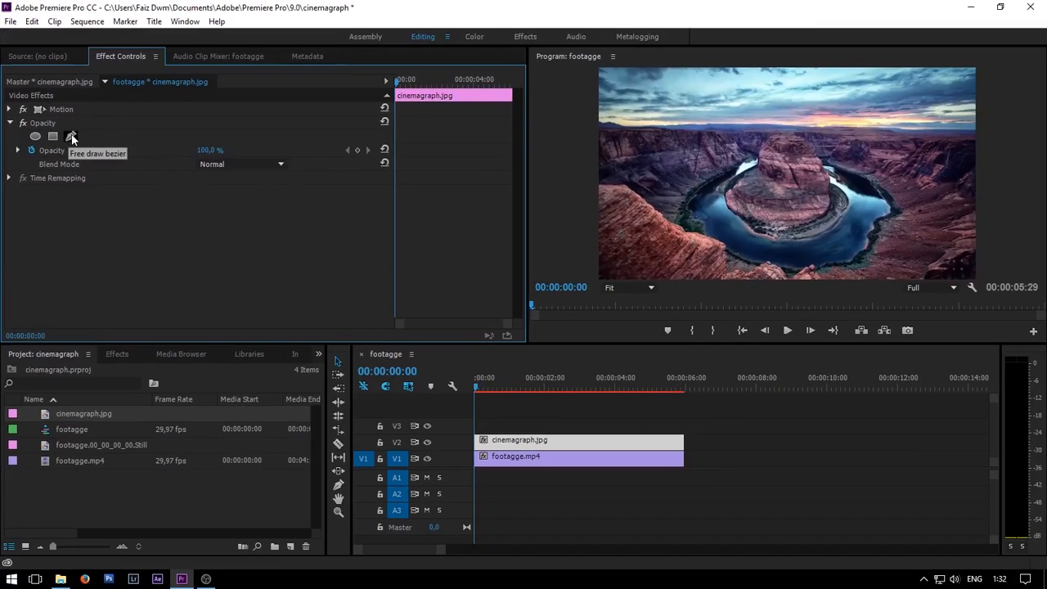
pyautogui.click(92, 165)
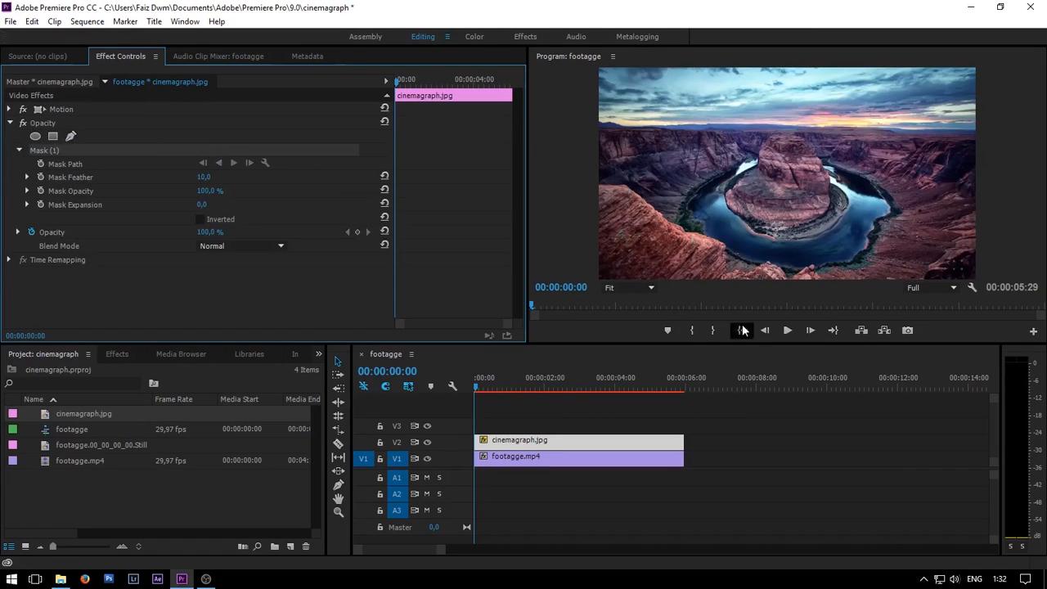
pyautogui.click(630, 288)
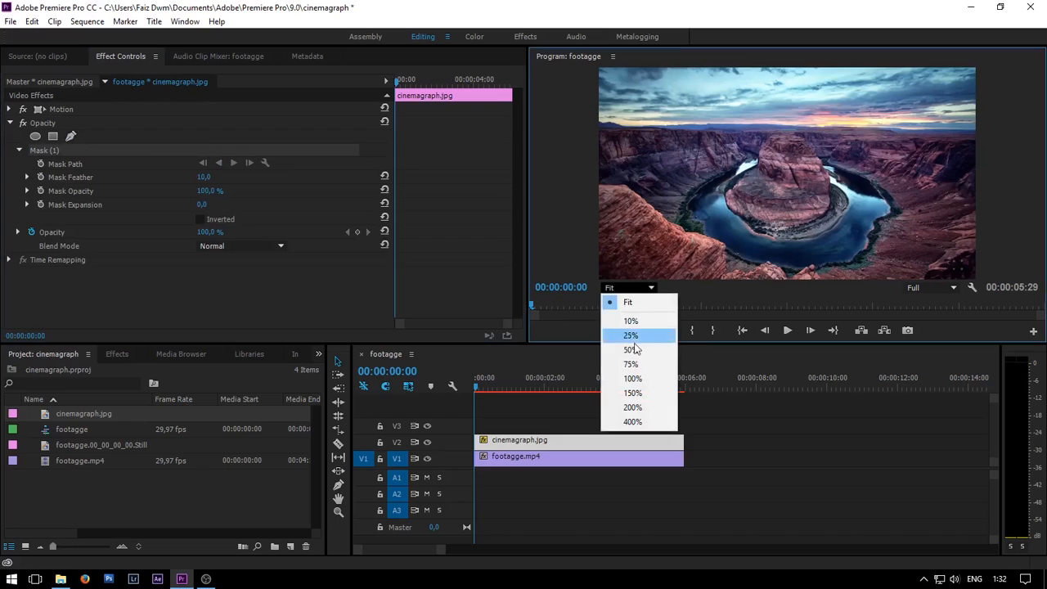
pyautogui.click(606, 138)
pyautogui.click(601, 134)
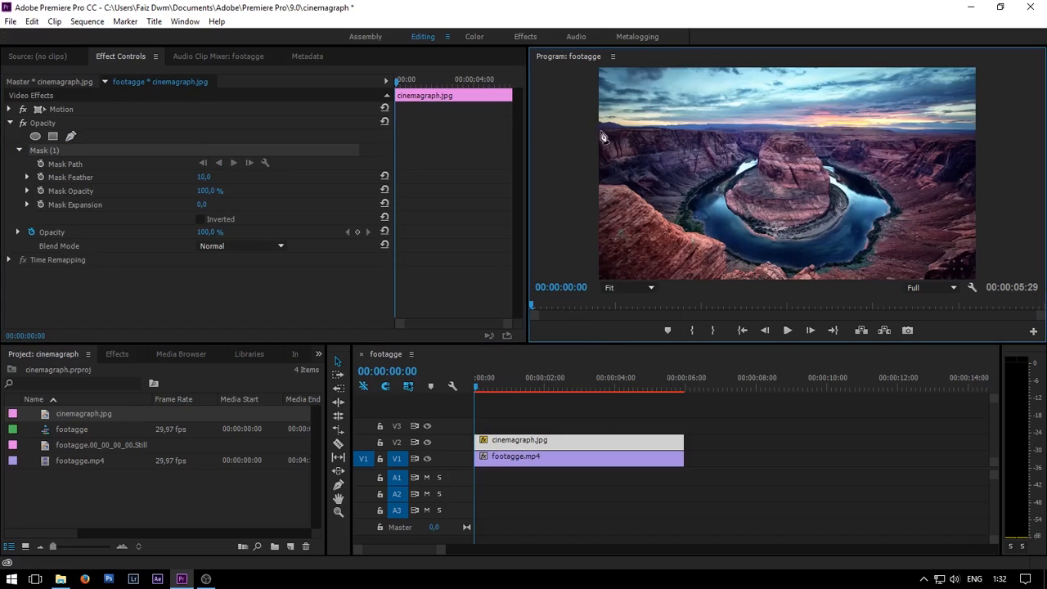
pyautogui.click(697, 131)
pyautogui.click(763, 130)
pyautogui.click(851, 129)
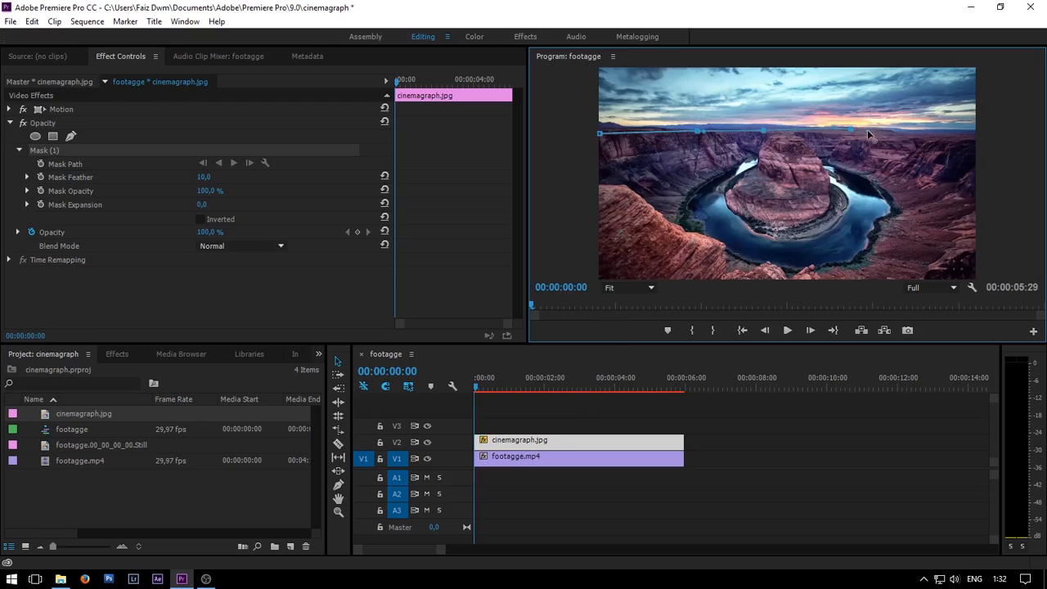
pyautogui.click(904, 132)
pyautogui.click(961, 137)
pyautogui.click(981, 139)
pyautogui.click(1008, 92)
# Step: Close the first mask's outline above the frame so that it encloses the sky
pyautogui.click(630, 287)
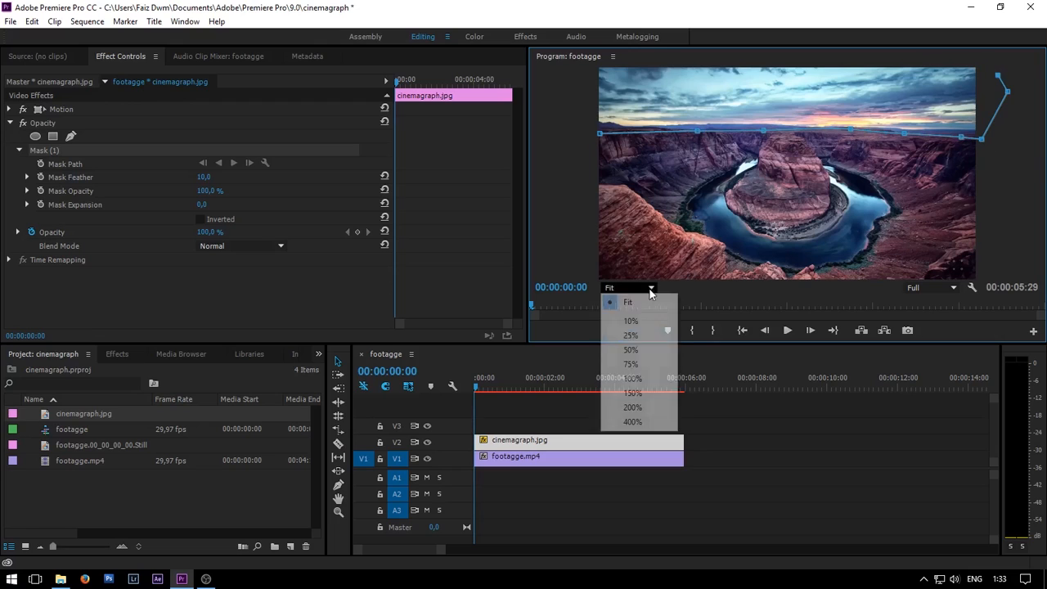
pyautogui.click(635, 335)
pyautogui.click(845, 104)
pyautogui.click(763, 123)
pyautogui.click(630, 287)
pyautogui.click(635, 303)
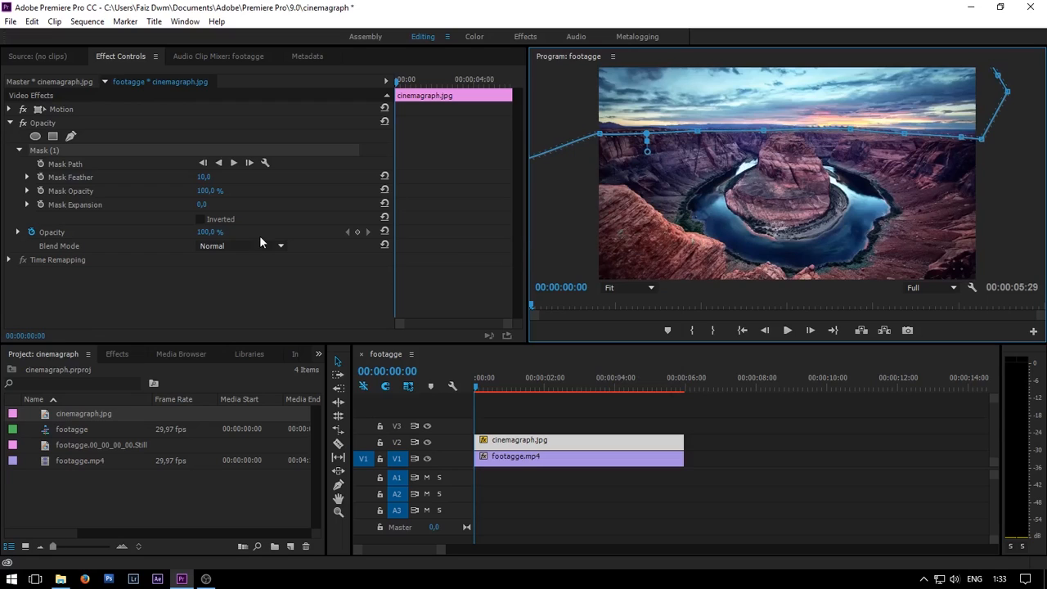
# Step: Start a second free-draw opacity mask on the still and trace the river's outer bank along its left and lower bends
pyautogui.click(70, 137)
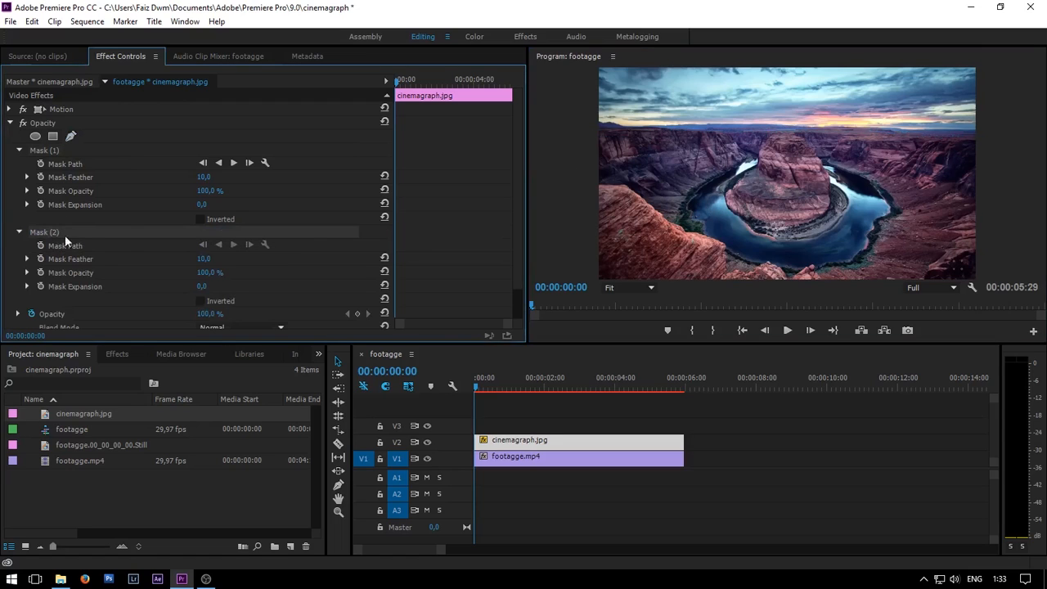
pyautogui.click(720, 175)
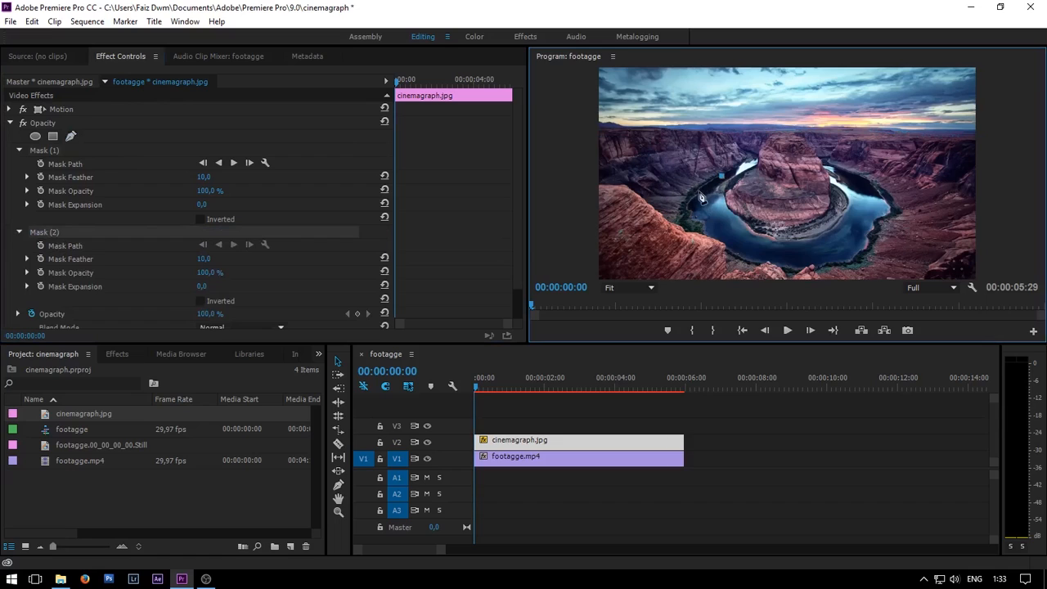
pyautogui.click(696, 192)
pyautogui.click(693, 218)
pyautogui.moveTo(711, 236); pyautogui.dragTo(718, 239)
pyautogui.click(728, 249)
pyautogui.click(753, 261)
pyautogui.click(773, 260)
pyautogui.moveTo(789, 266); pyautogui.dragTo(802, 264)
pyautogui.moveTo(830, 263); pyautogui.dragTo(842, 261)
pyautogui.moveTo(860, 250); pyautogui.dragTo(865, 250)
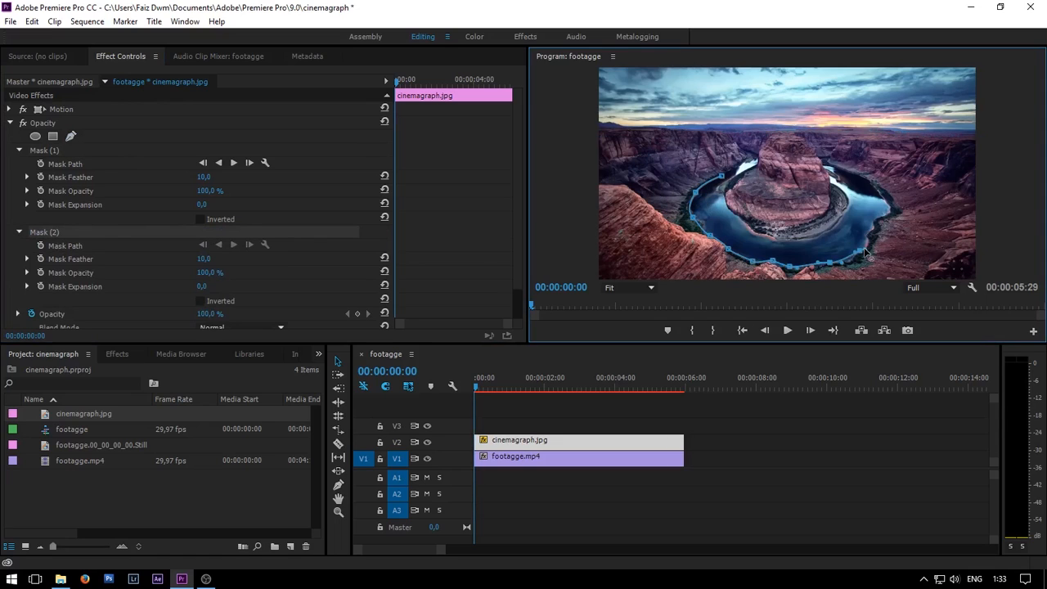
# Step: Complete the second mask up the river's right bank and over the central rock, back to its starting point
pyautogui.click(869, 238)
pyautogui.click(887, 211)
pyautogui.click(880, 187)
pyautogui.click(843, 166)
pyautogui.click(817, 145)
pyautogui.click(800, 133)
pyautogui.click(768, 138)
pyautogui.click(757, 156)
pyautogui.click(722, 176)
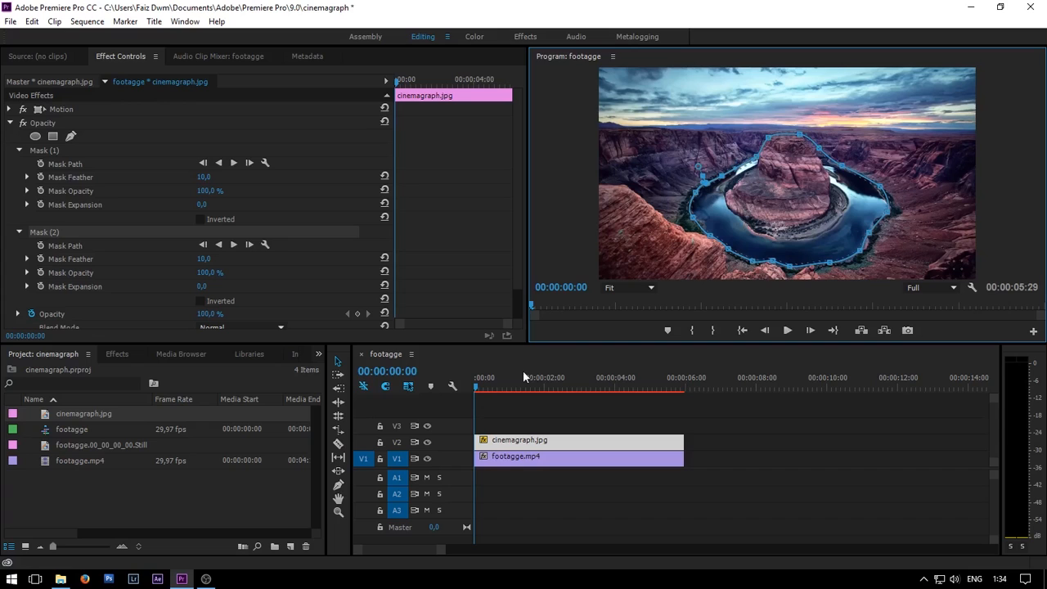
# Step: Preview the masked sequence and try inverting Mask (1)
pyautogui.click(480, 389)
pyautogui.moveTo(480, 391)
pyautogui.mouseDown()
pyautogui.moveTo(626, 392)
pyautogui.moveTo(473, 391)
pyautogui.mouseUp()
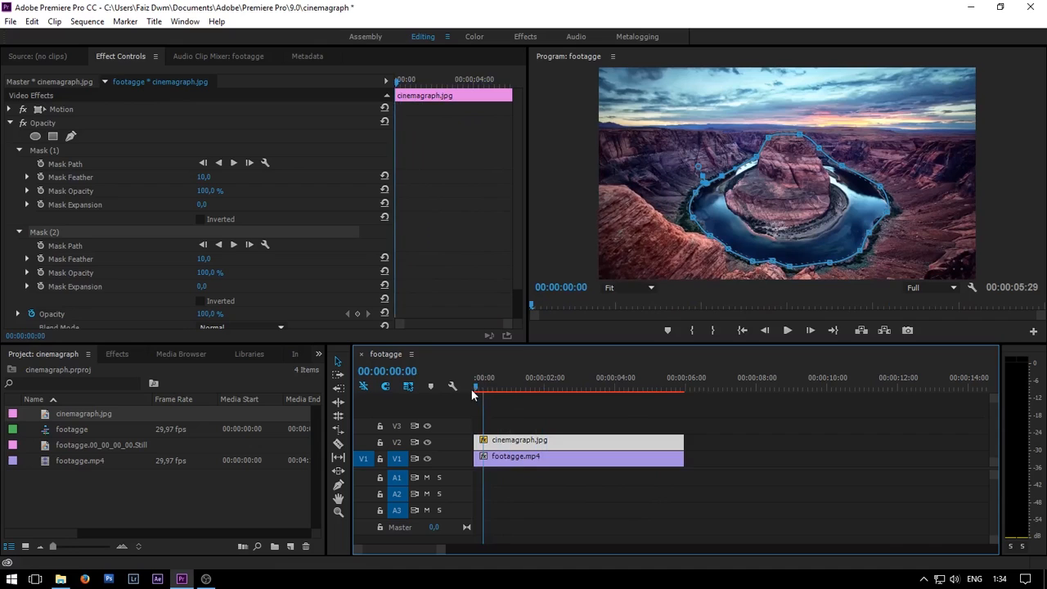
pyautogui.click(201, 219)
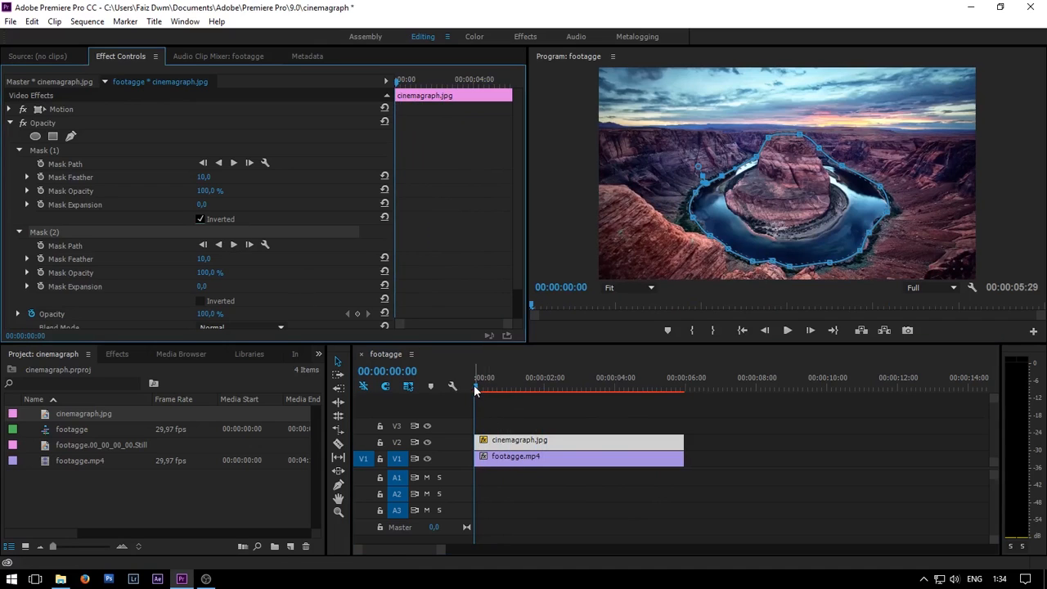
pyautogui.moveTo(475, 391); pyautogui.dragTo(447, 393)
pyautogui.click(199, 219)
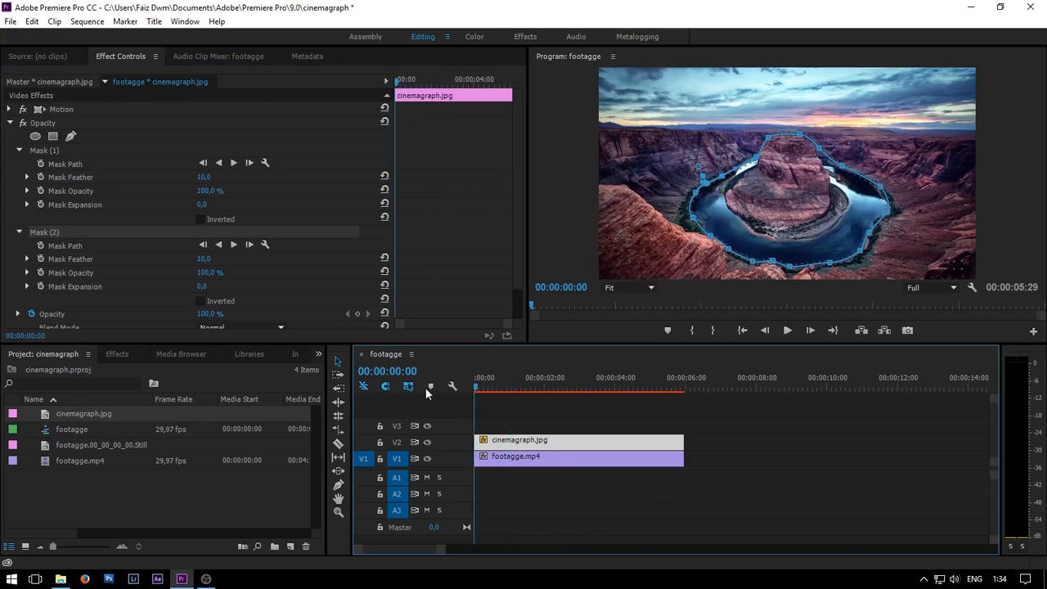
# Step: Invert Mask (2) on the still clip and preview the motion in the sequence
pyautogui.click(199, 300)
pyautogui.click(477, 385)
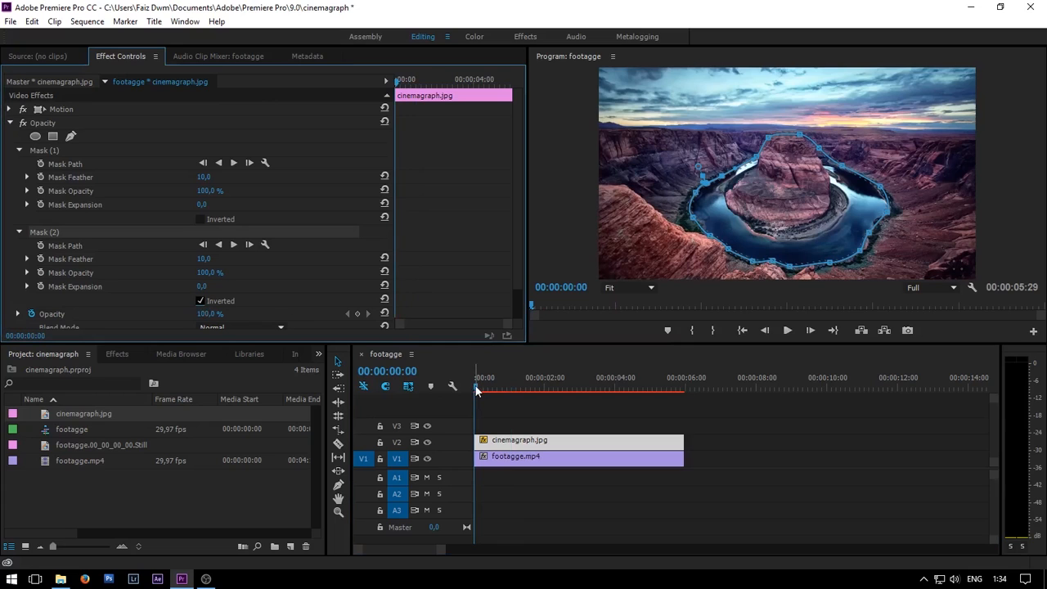
pyautogui.press('space')
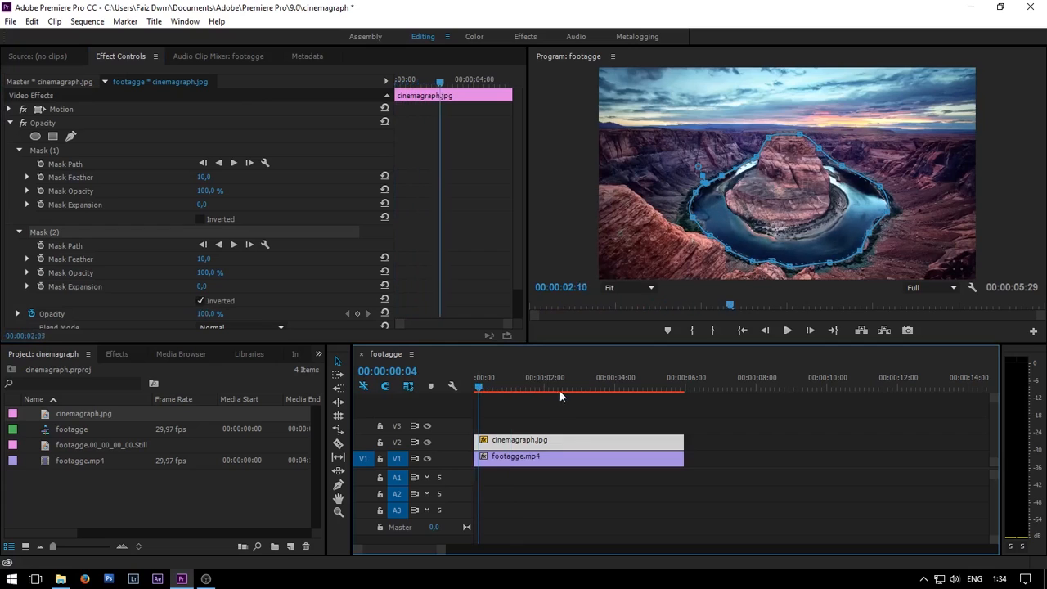
pyautogui.moveTo(559, 391); pyautogui.dragTo(532, 392)
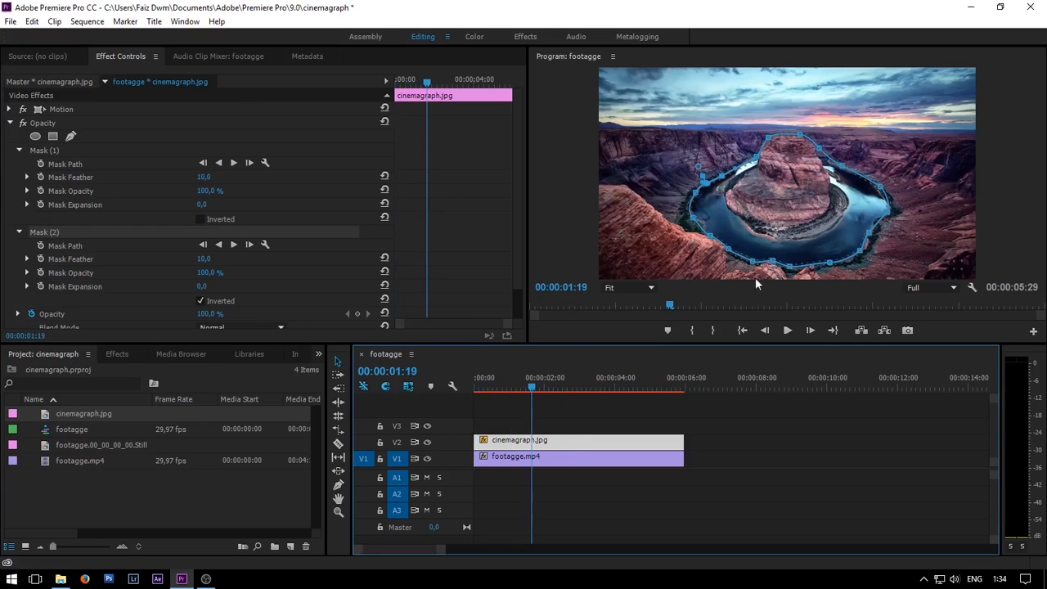
# Step: Play the masked sequence from its start several times to examine the motion in the sky and river against the still canyon
pyautogui.moveTo(532, 383); pyautogui.dragTo(453, 391)
pyautogui.press('space')
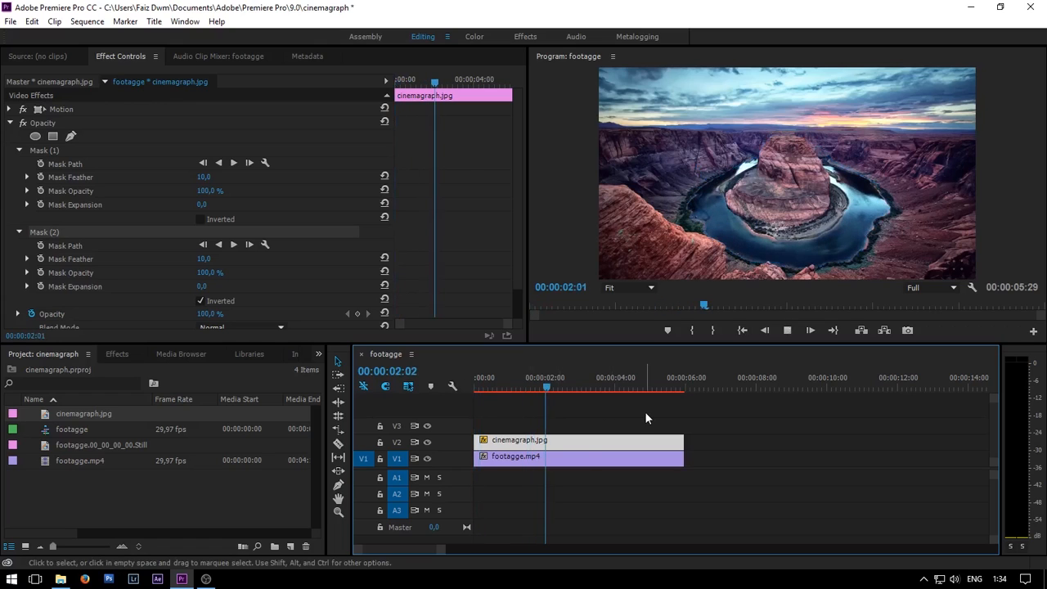
pyautogui.press('space')
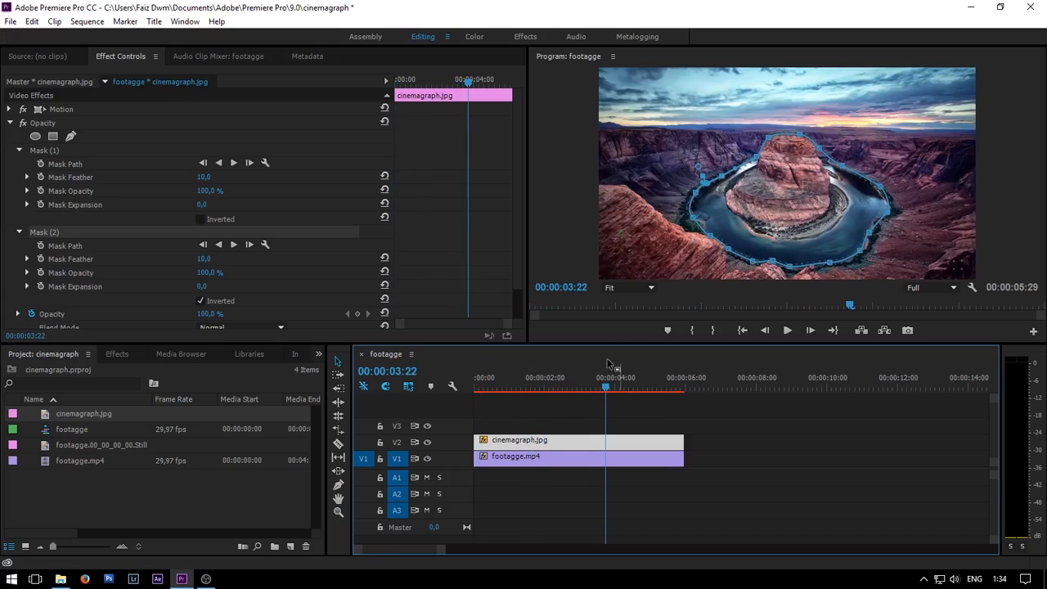
pyautogui.moveTo(605, 384); pyautogui.dragTo(461, 388)
pyautogui.moveTo(530, 442); pyautogui.dragTo(508, 442)
pyautogui.press('space')
pyautogui.press('space')
pyautogui.moveTo(515, 386); pyautogui.dragTo(462, 391)
pyautogui.press('space')
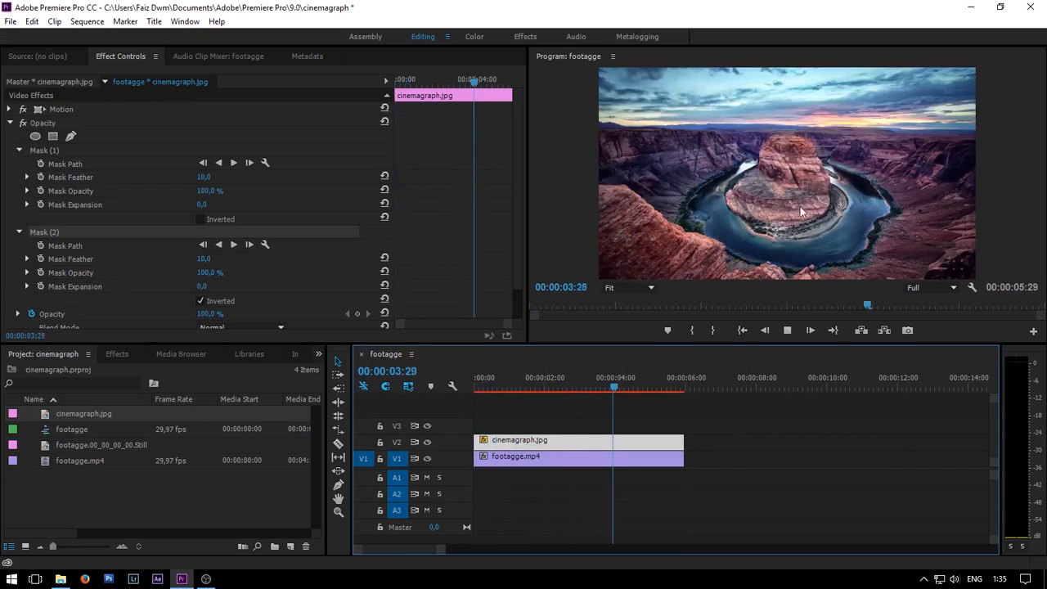
pyautogui.click(784, 331)
pyautogui.moveTo(635, 389); pyautogui.dragTo(473, 398)
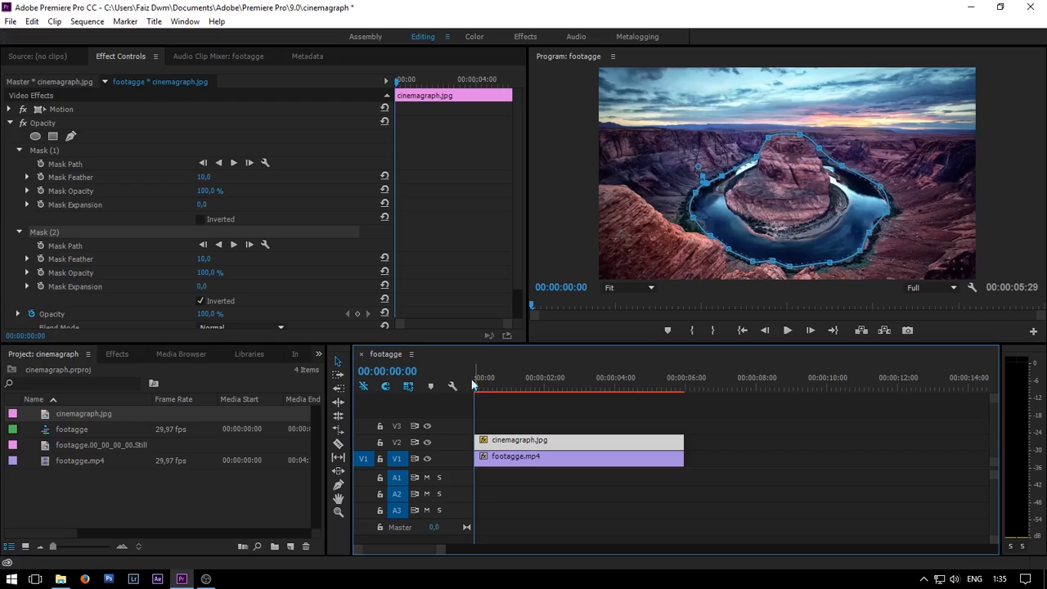
# Step: Move the cinemagraph.jpg clip past the end of the footage to view the original video, then return it to the start of V2
pyautogui.moveTo(508, 448); pyautogui.dragTo(730, 448)
pyautogui.click(513, 389)
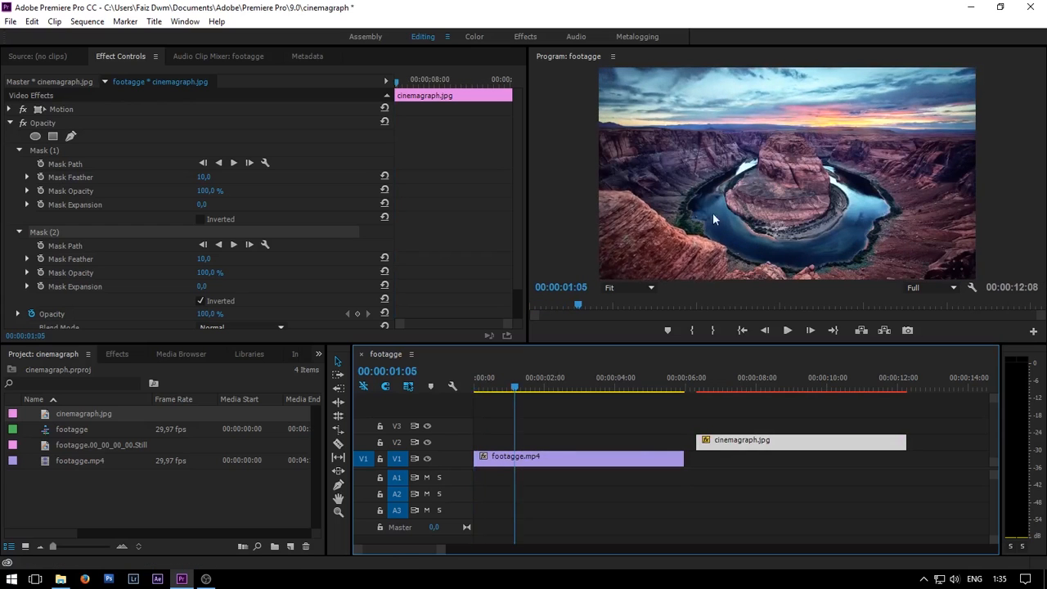
pyautogui.moveTo(494, 382); pyautogui.dragTo(440, 400)
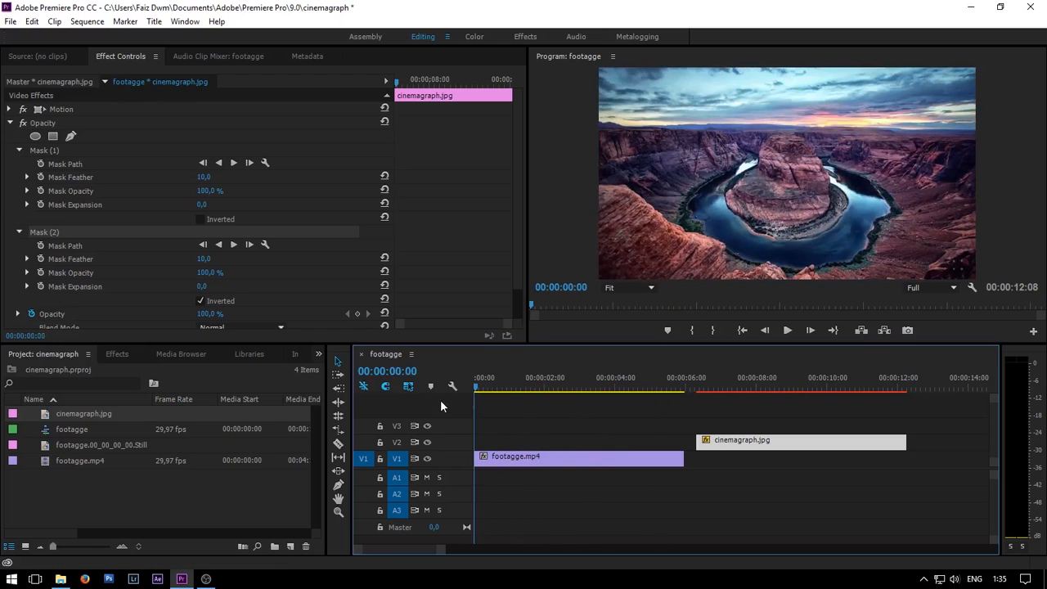
pyautogui.moveTo(730, 445); pyautogui.dragTo(509, 442)
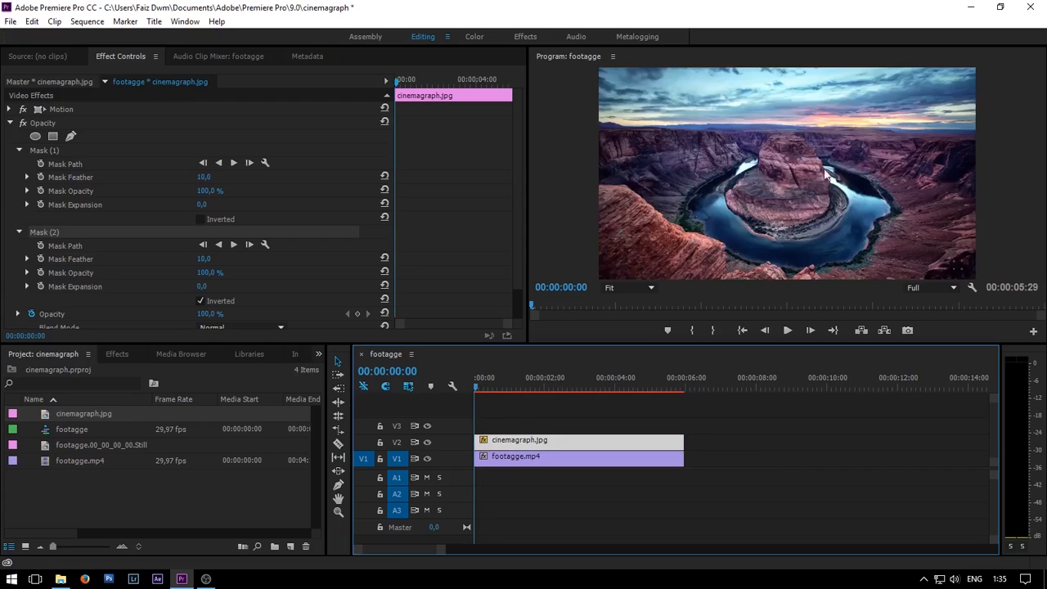
# Step: Review the restored composite by scrubbing and playing it from the beginning, and return the playhead to the sequence start
pyautogui.moveTo(474, 387); pyautogui.dragTo(513, 387)
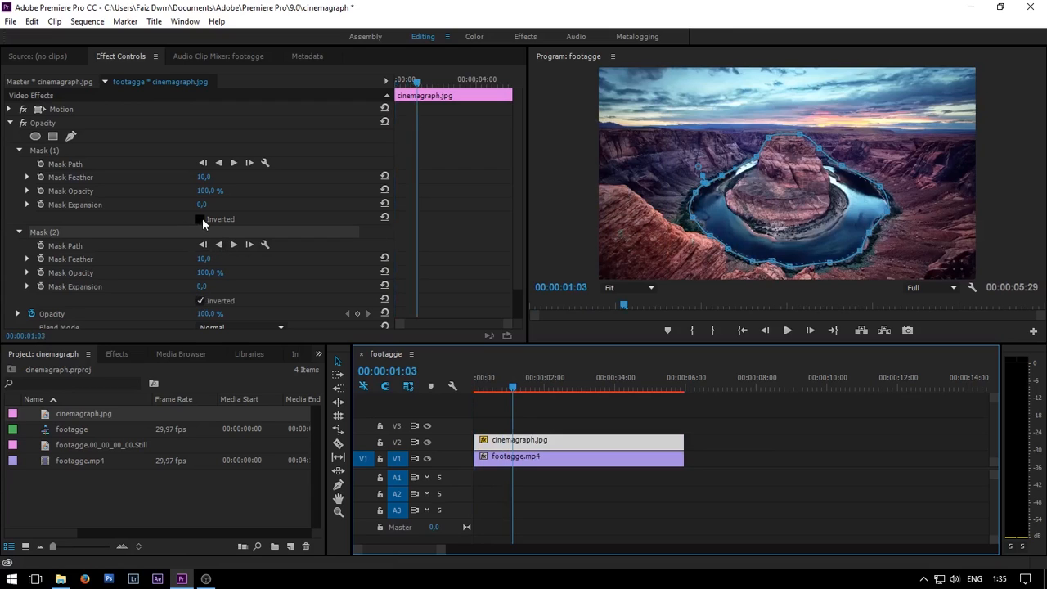
pyautogui.moveTo(514, 388); pyautogui.dragTo(464, 388)
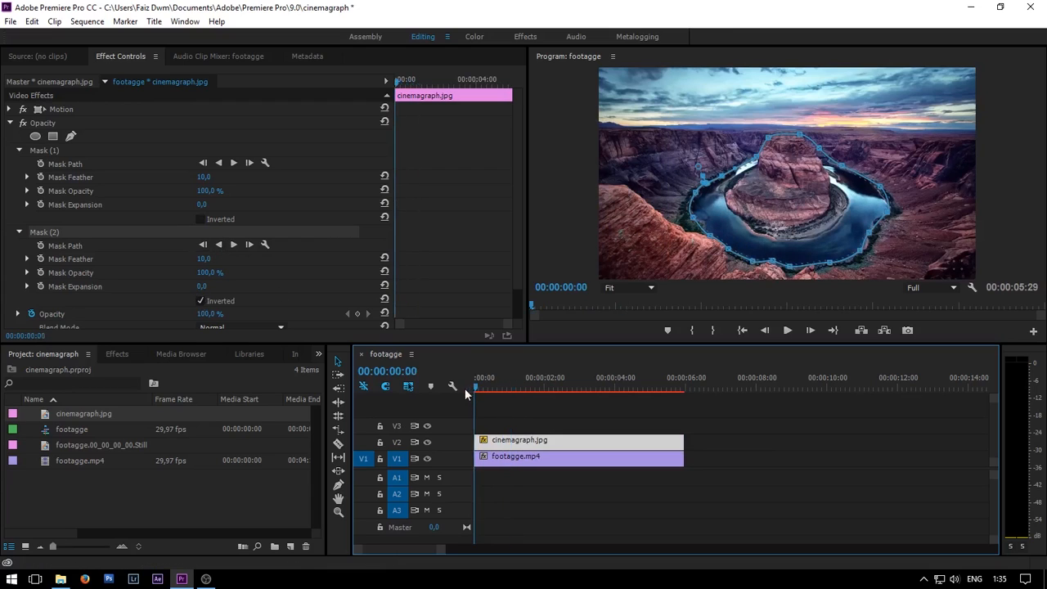
pyautogui.press('space')
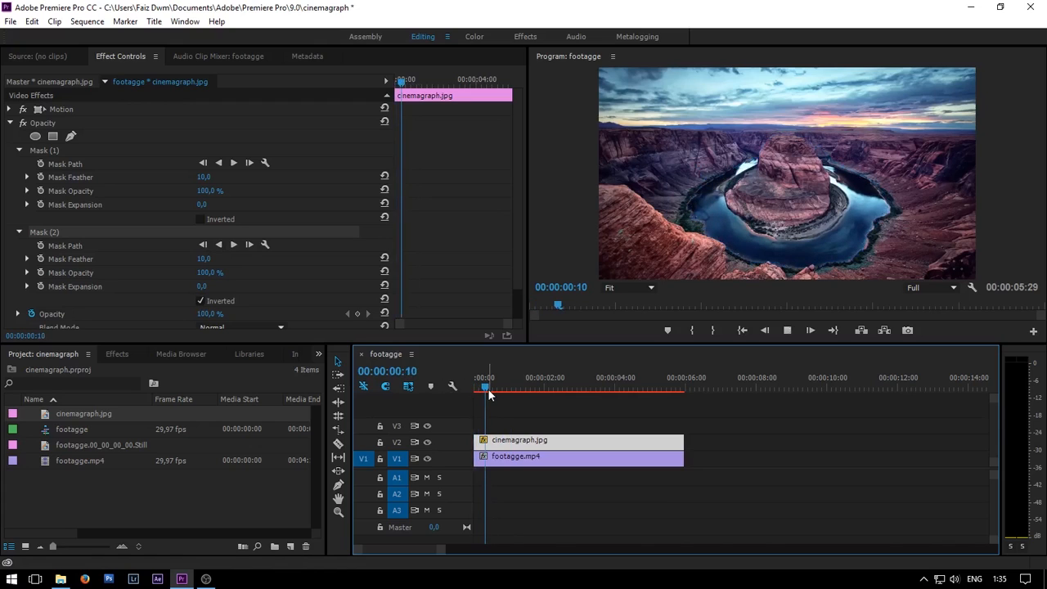
pyautogui.press('space')
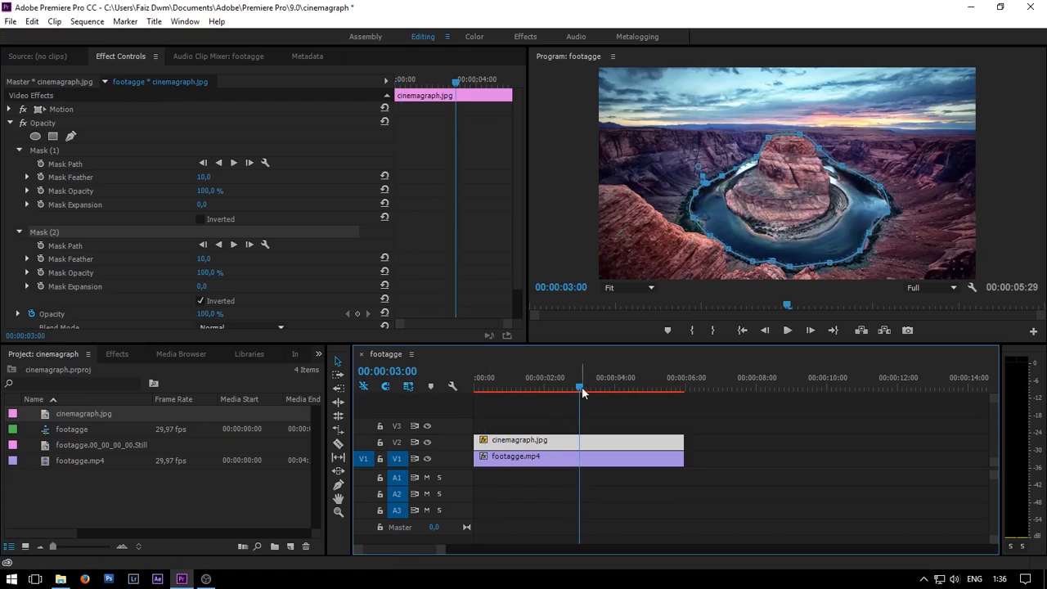
pyautogui.moveTo(582, 387); pyautogui.dragTo(549, 392)
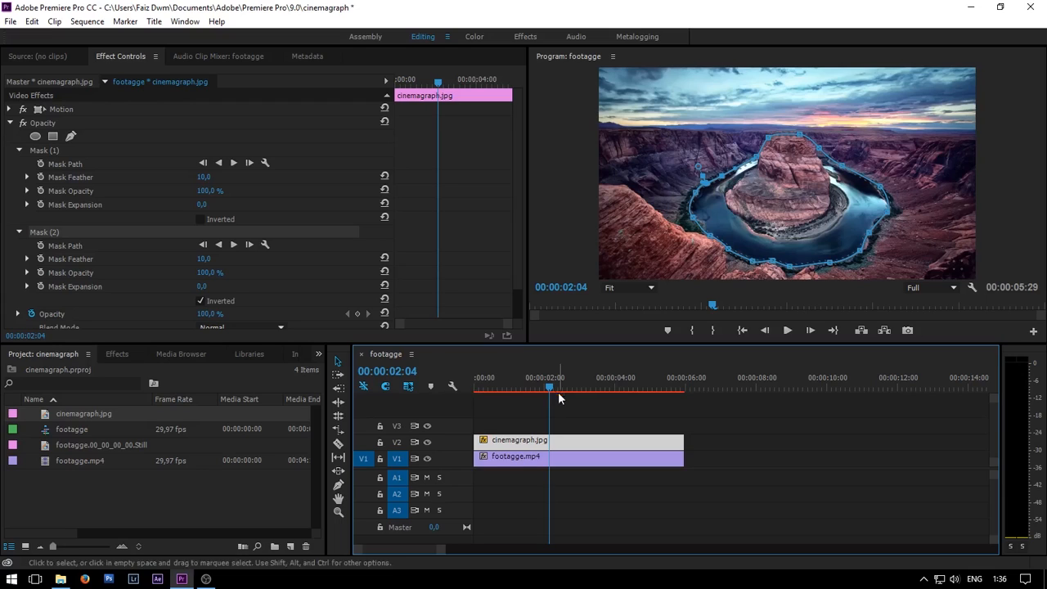
pyautogui.moveTo(550, 387); pyautogui.dragTo(475, 386)
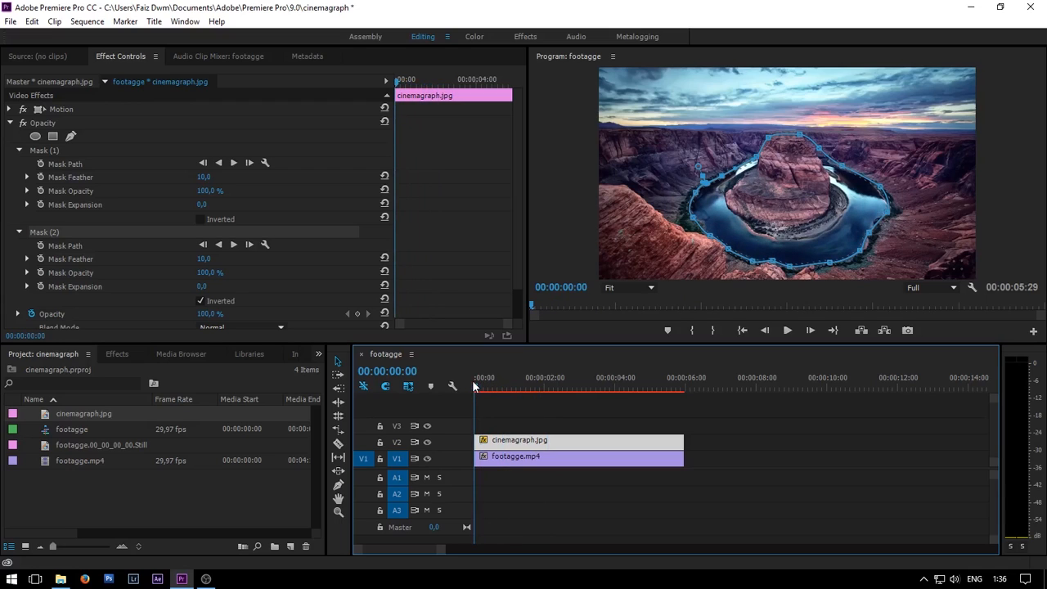